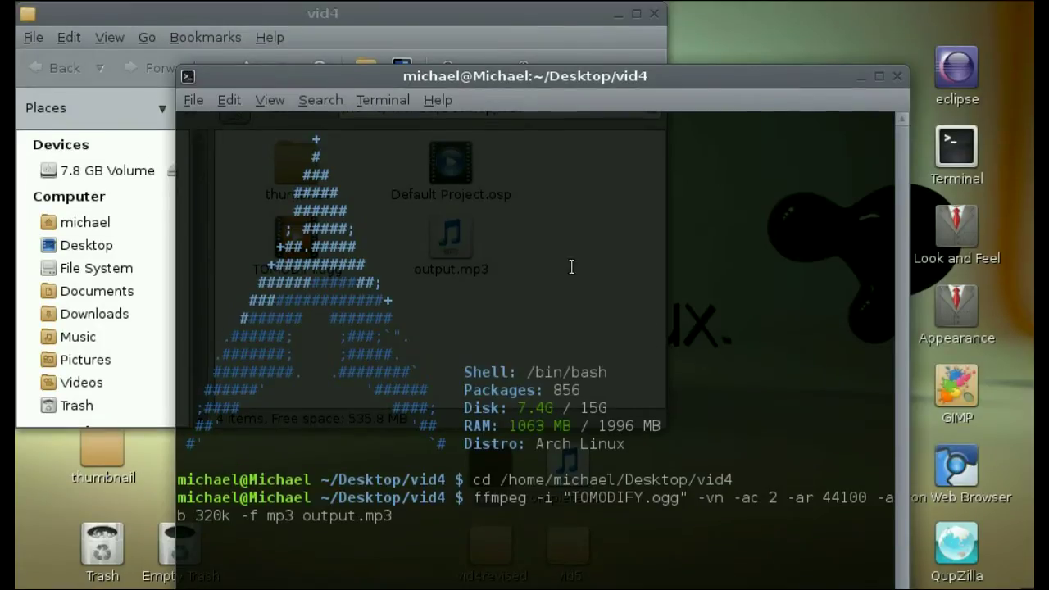
{"action": "mouse_move", "coordinate": [736, 472]}
{"action": "left_mouse_down"}
{"action": "mouse_move", "coordinate": [557, 471]}
{"action": "mouse_move", "coordinate": [727, 477]}
{"action": "left_mouse_up"}
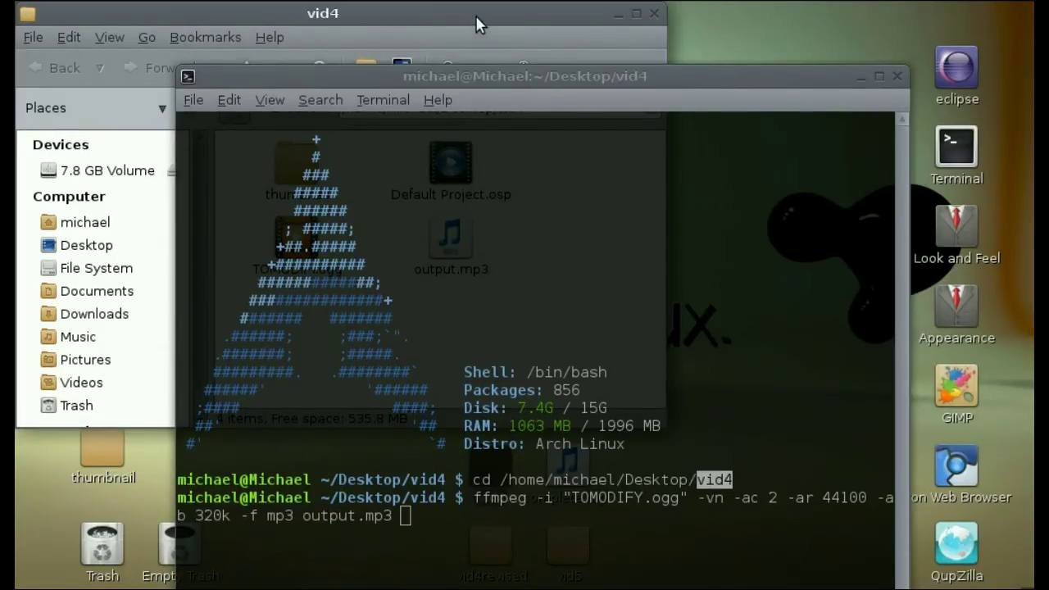
{"action": "left_click", "coordinate": [316, 227]}
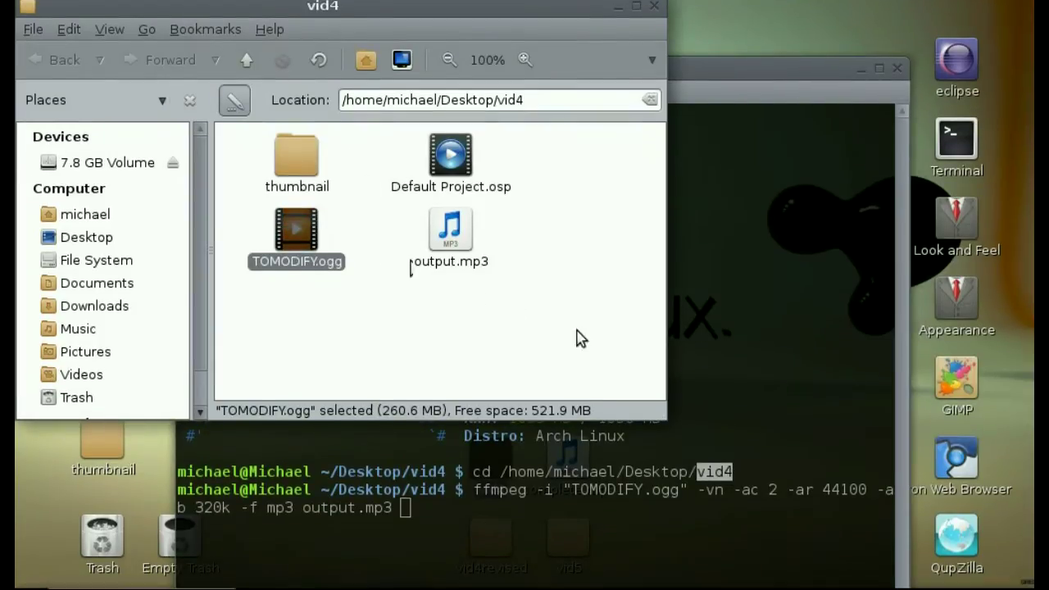
{"action": "left_click", "coordinate": [754, 347]}
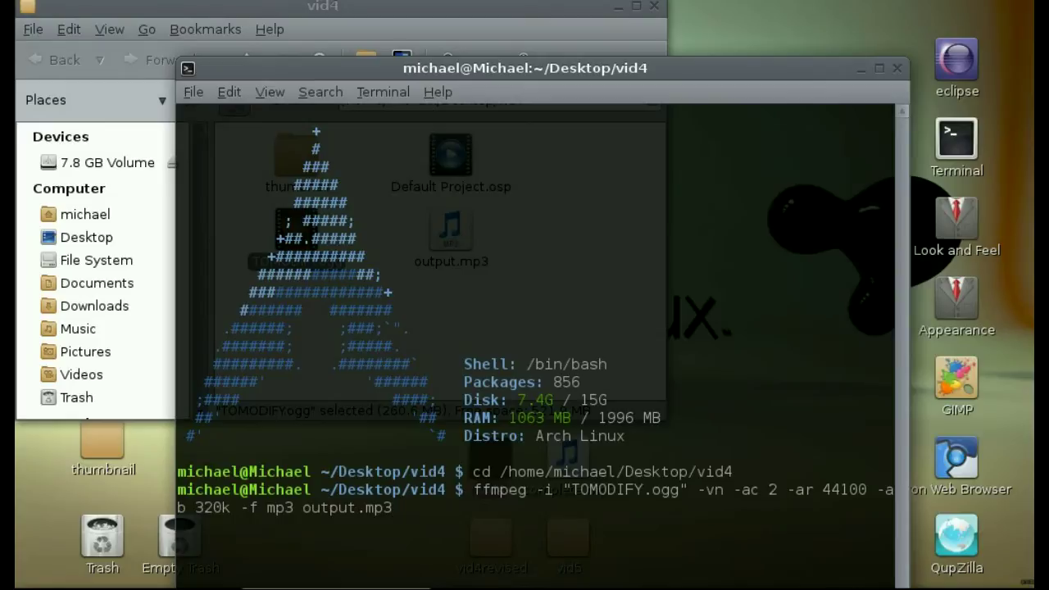
- Run the ffmpeg extraction and decline overwriting the existing output.mp3
{"action": "key", "text": "Return"}
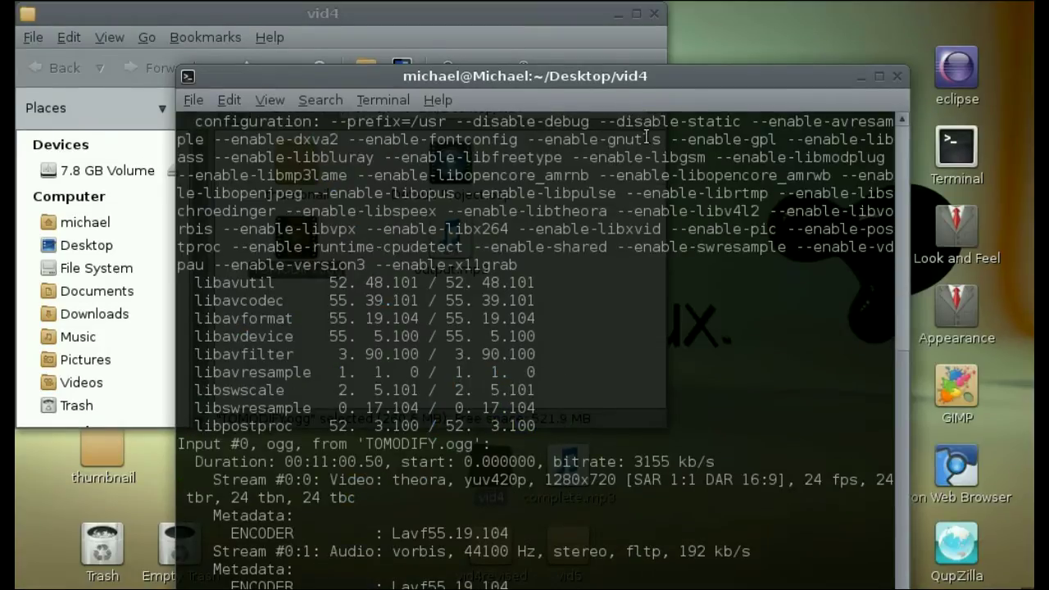
{"action": "left_click_drag", "start_coordinate": [624, 72], "coordinate": [628, 14]}
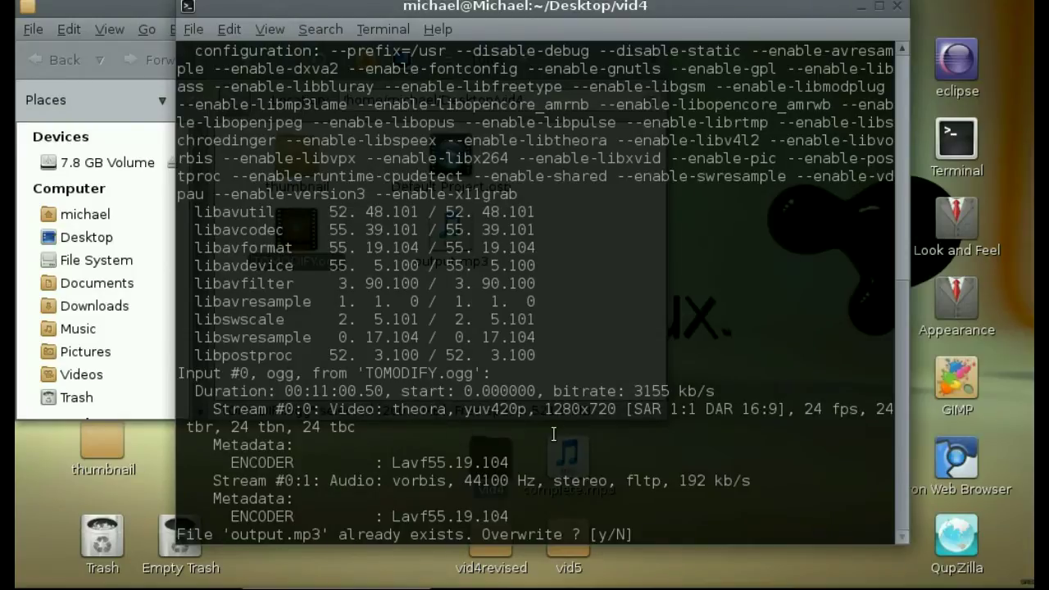
{"action": "type", "text": "n"}
{"action": "key", "text": "Return"}
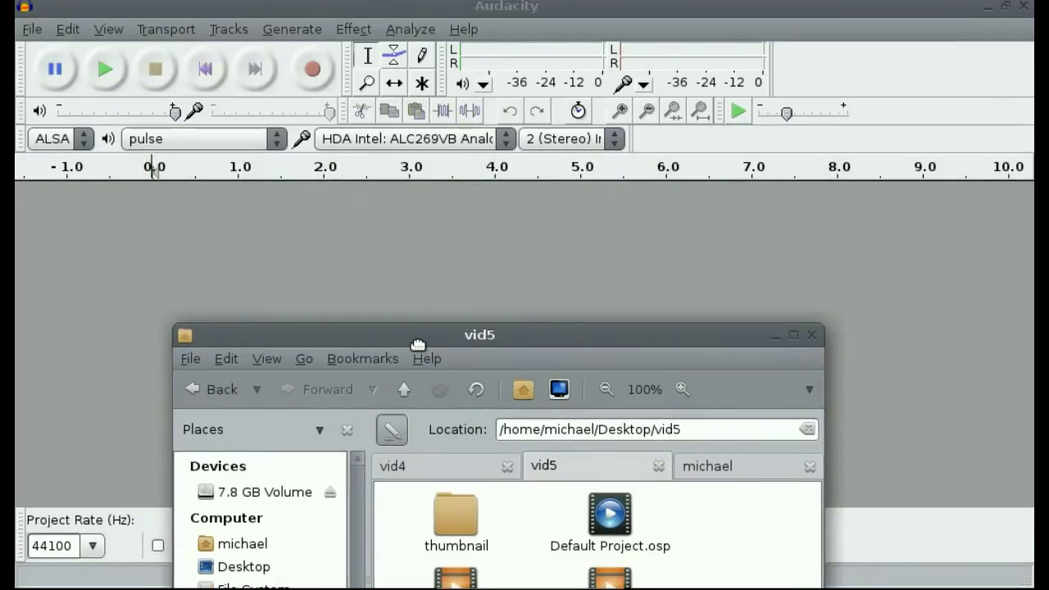
- Drag output.mp3 from the vid4 folder into Audacity as a stereo track
{"action": "mouse_move", "coordinate": [397, 190]}
{"action": "left_mouse_down"}
{"action": "mouse_move", "coordinate": [415, 251]}
{"action": "mouse_move", "coordinate": [407, 178]}
{"action": "left_mouse_up"}
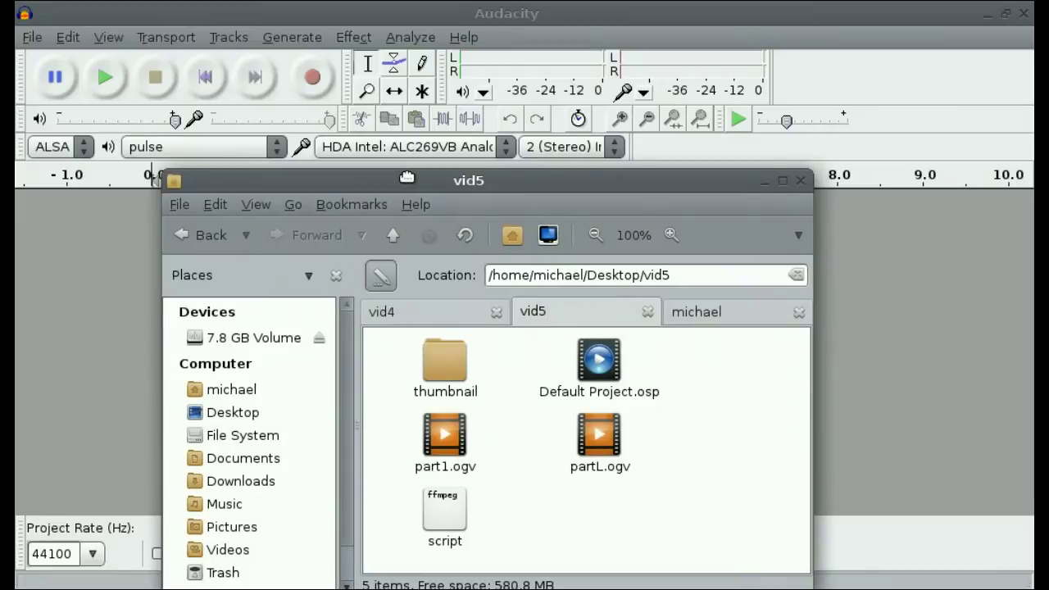
{"action": "left_click_drag", "start_coordinate": [407, 178], "coordinate": [258, 48]}
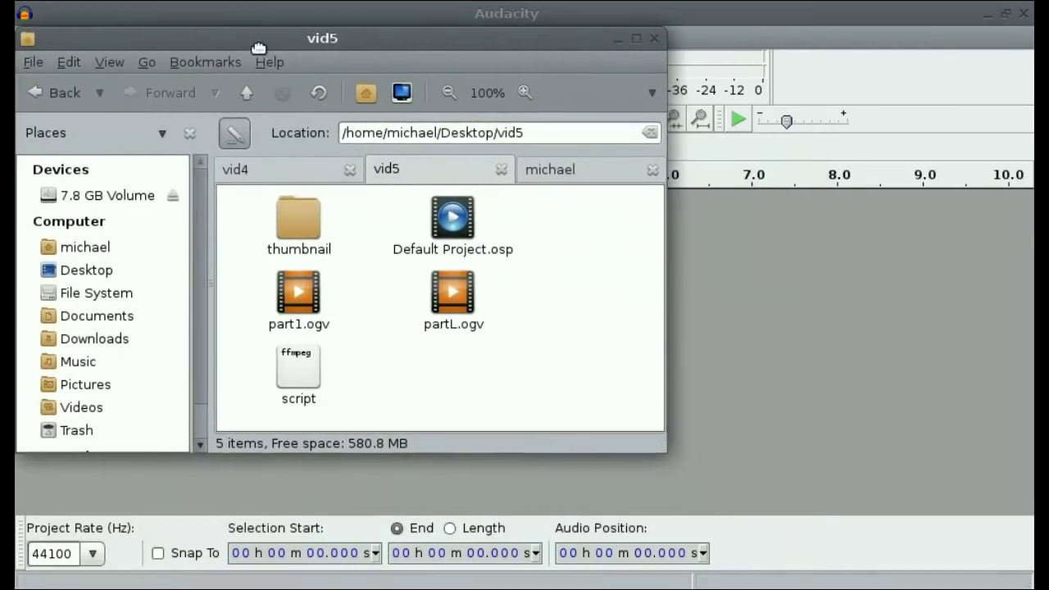
{"action": "mouse_move", "coordinate": [259, 47]}
{"action": "left_mouse_down"}
{"action": "mouse_move", "coordinate": [273, 168]}
{"action": "mouse_move", "coordinate": [542, 108]}
{"action": "left_mouse_up"}
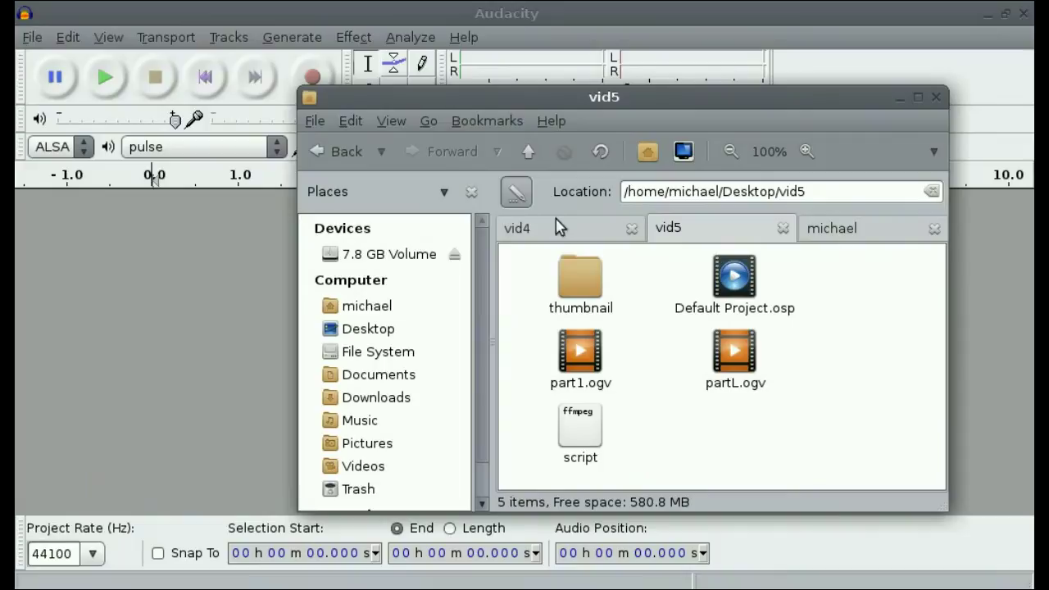
{"action": "left_click", "coordinate": [557, 227]}
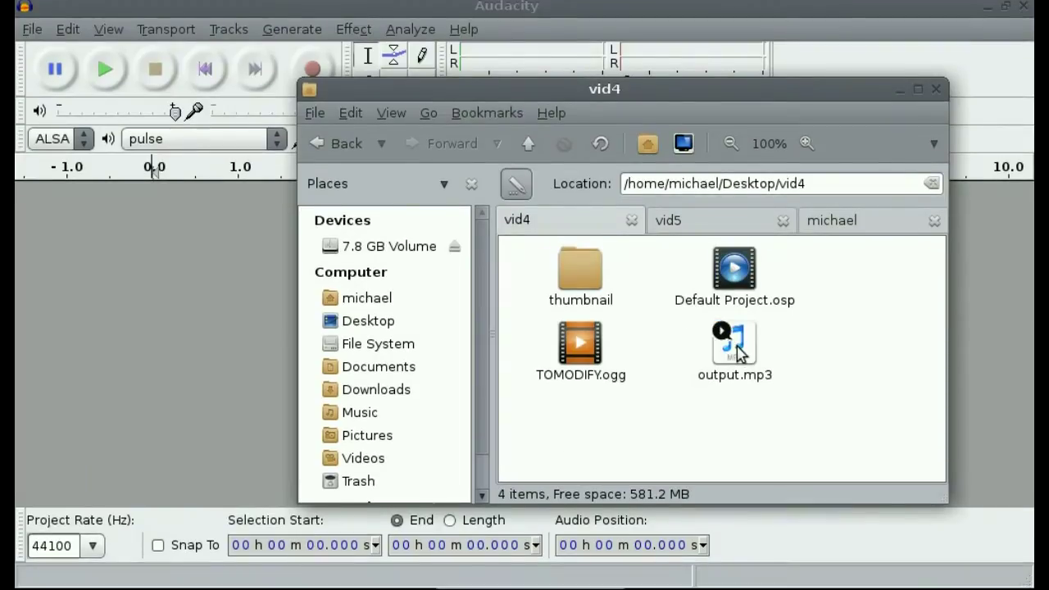
{"action": "left_click_drag", "start_coordinate": [740, 352], "coordinate": [209, 293]}
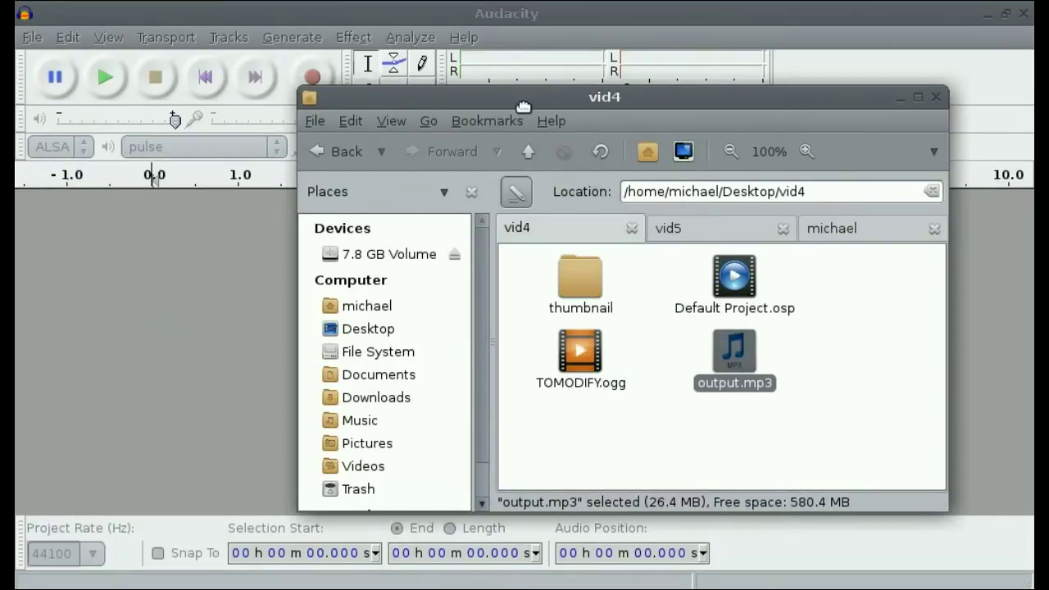
{"action": "mouse_move", "coordinate": [524, 106]}
{"action": "left_mouse_down"}
{"action": "mouse_move", "coordinate": [569, 469]}
{"action": "mouse_move", "coordinate": [656, 473]}
{"action": "left_mouse_up"}
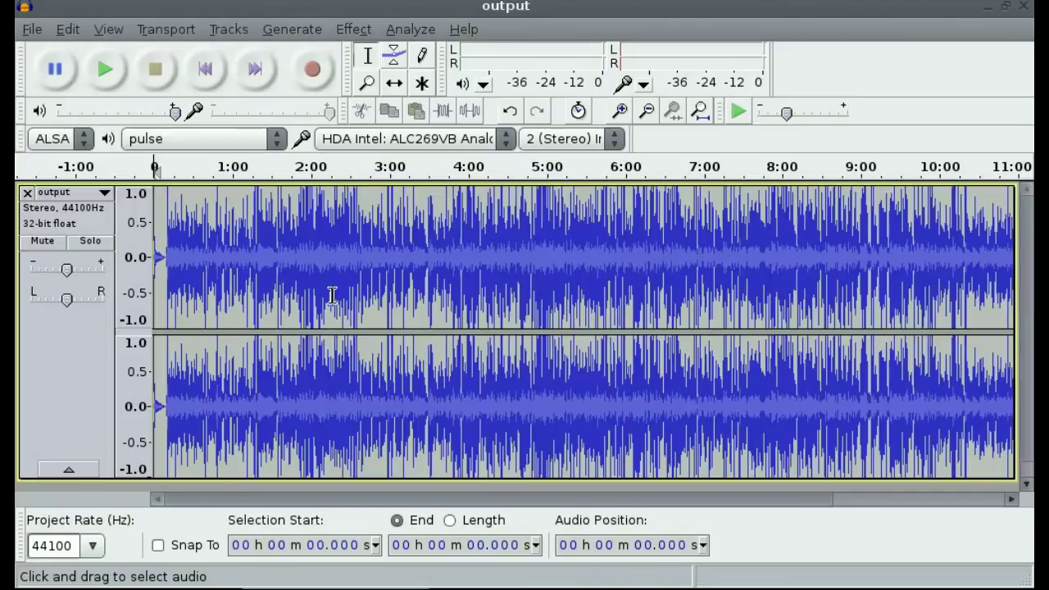
- Select the quiet stretch around 2:17.9–2:18.75 and play it back
{"action": "scroll", "coordinate": [332, 295], "scroll_direction": "up", "scroll_amount": 1, "text": "ctrl"}
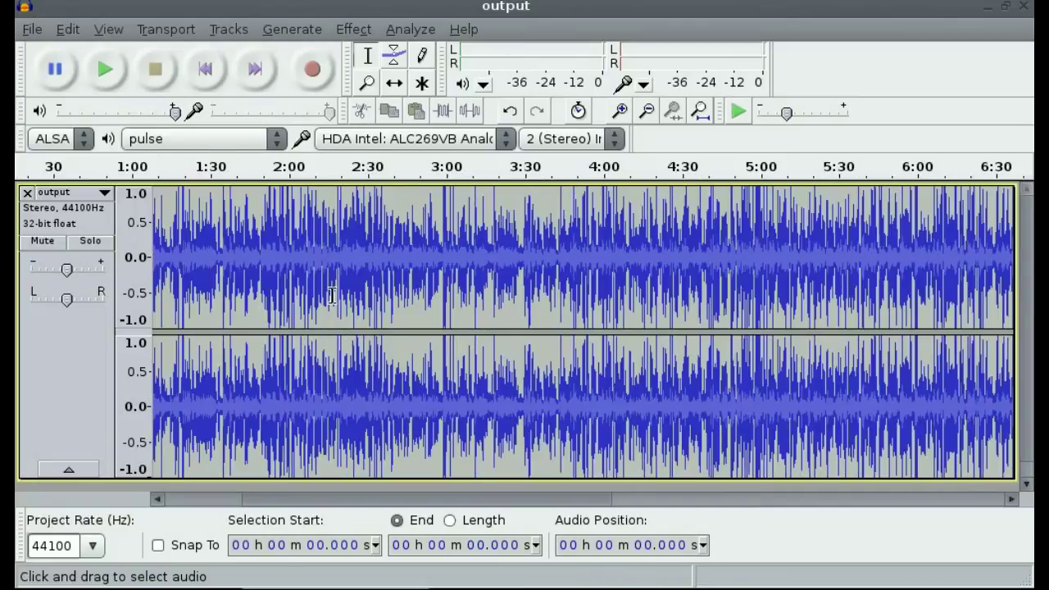
{"action": "scroll", "coordinate": [331, 295], "scroll_direction": "up", "scroll_amount": 4, "text": "ctrl"}
{"action": "scroll", "coordinate": [332, 295], "scroll_direction": "up", "scroll_amount": 2, "text": "ctrl"}
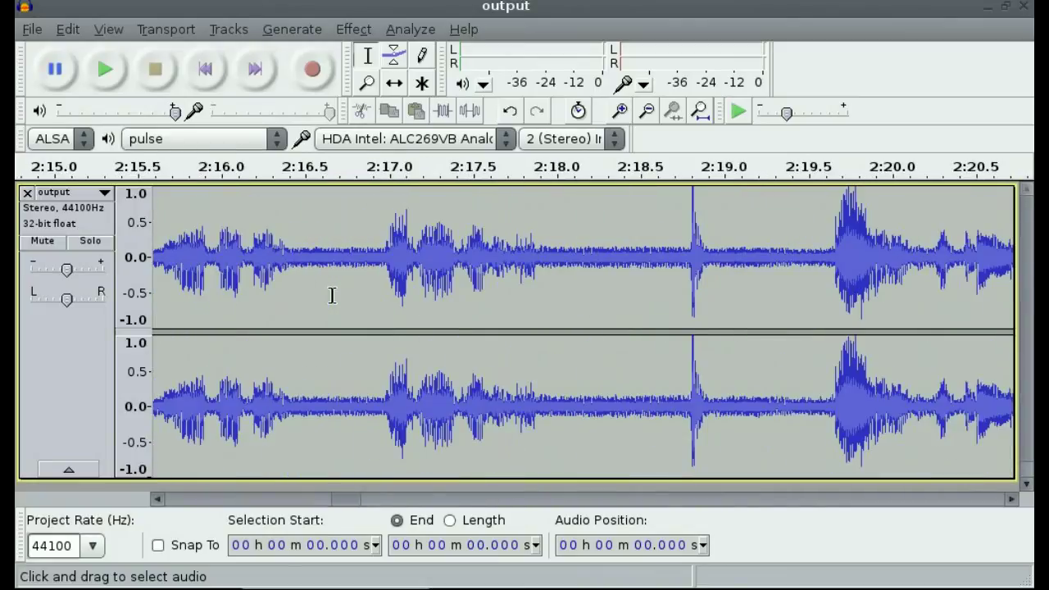
{"action": "left_click_drag", "start_coordinate": [357, 500], "coordinate": [357, 505]}
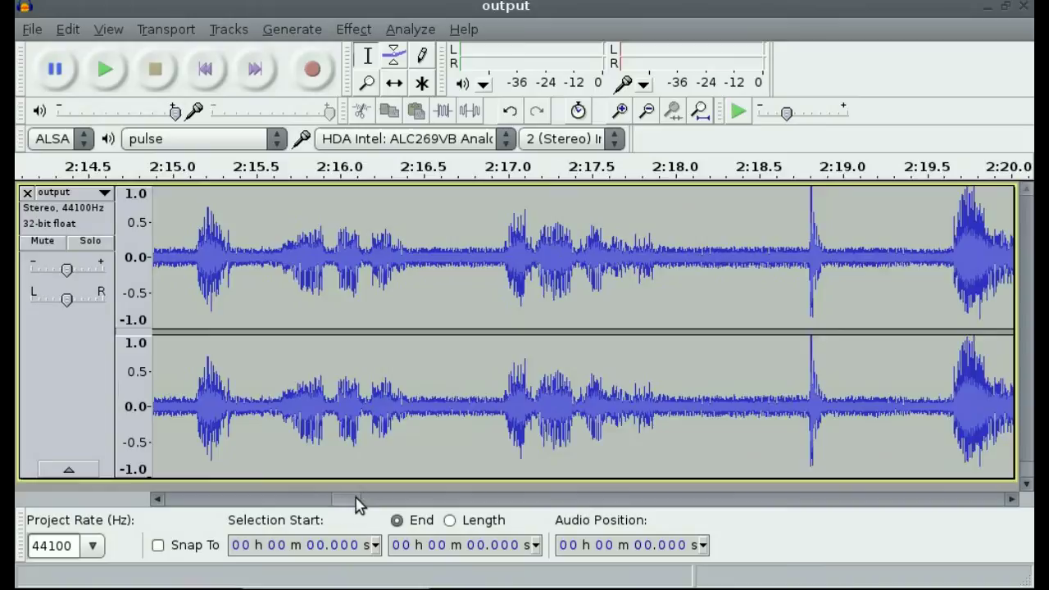
{"action": "left_click_drag", "start_coordinate": [357, 506], "coordinate": [361, 507]}
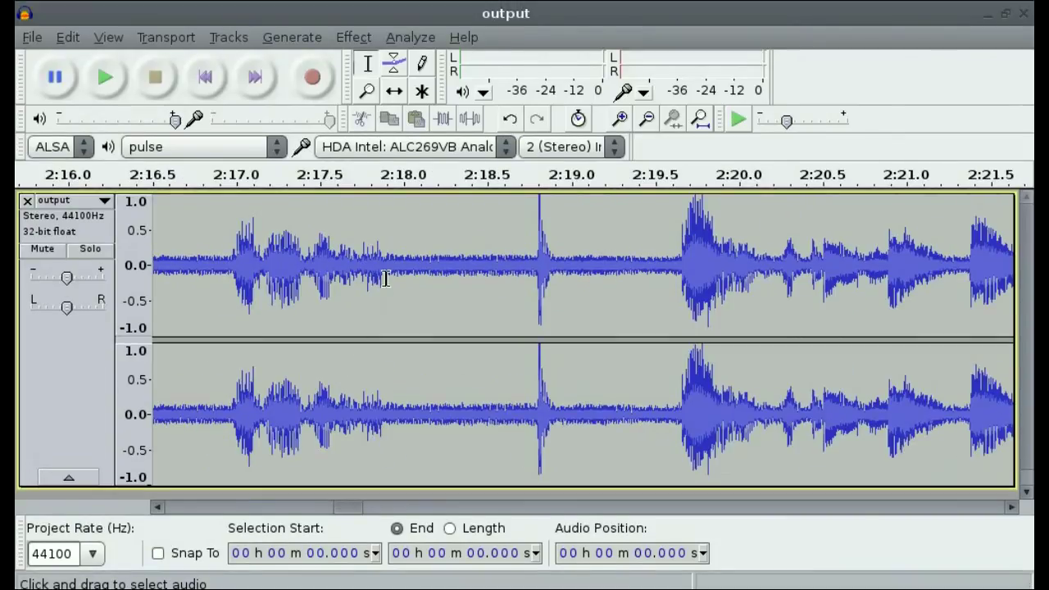
{"action": "left_click_drag", "start_coordinate": [386, 279], "coordinate": [529, 274]}
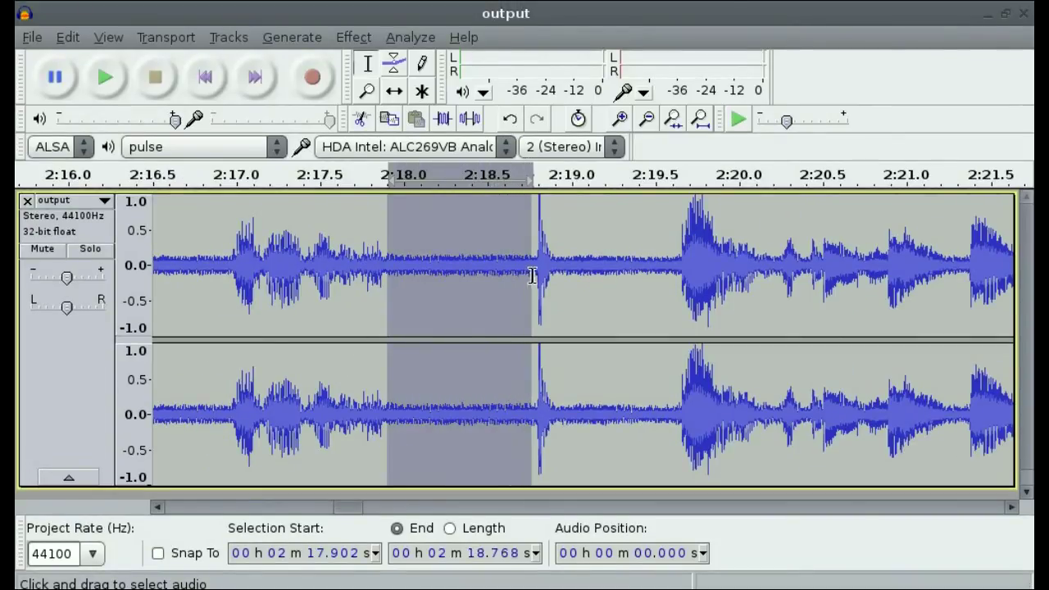
{"action": "left_click", "coordinate": [107, 77]}
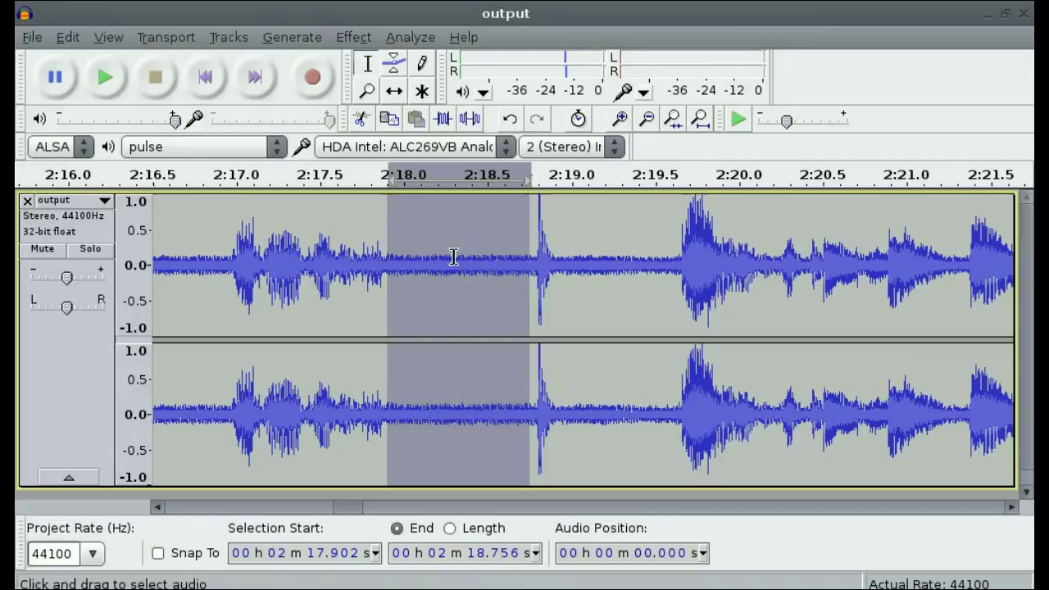
- Get a noise profile from the selected 2:18 stretch using Effect > Noise Removal
{"action": "left_click", "coordinate": [357, 37]}
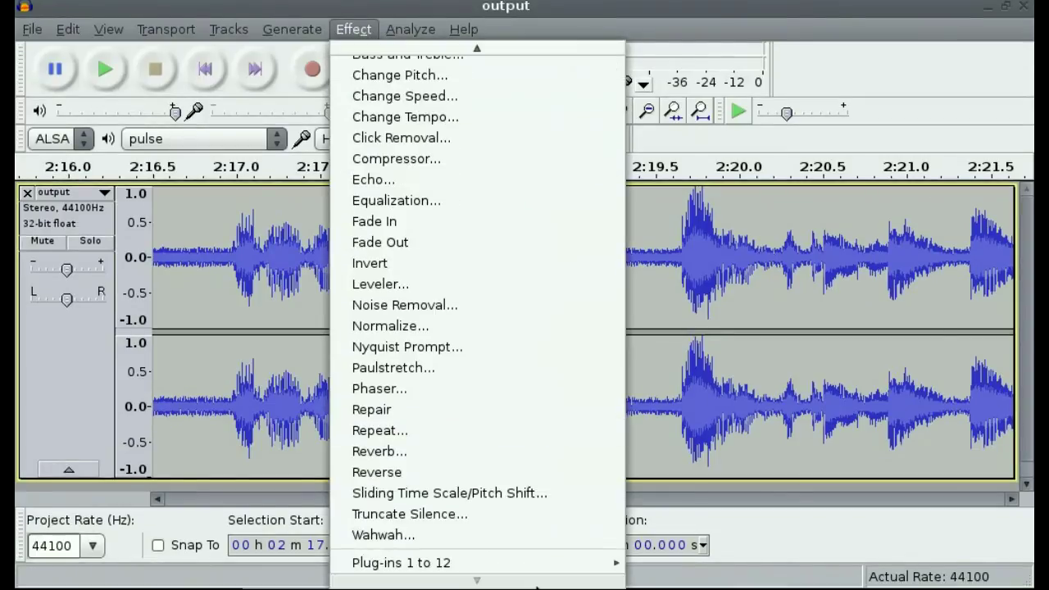
{"action": "left_click", "coordinate": [485, 311]}
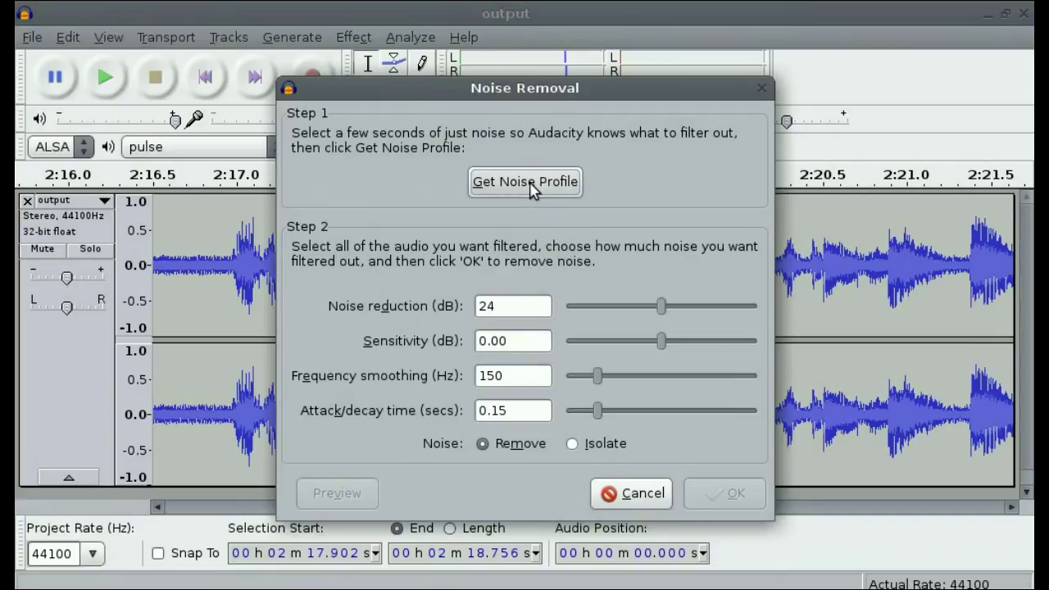
{"action": "left_click", "coordinate": [531, 189]}
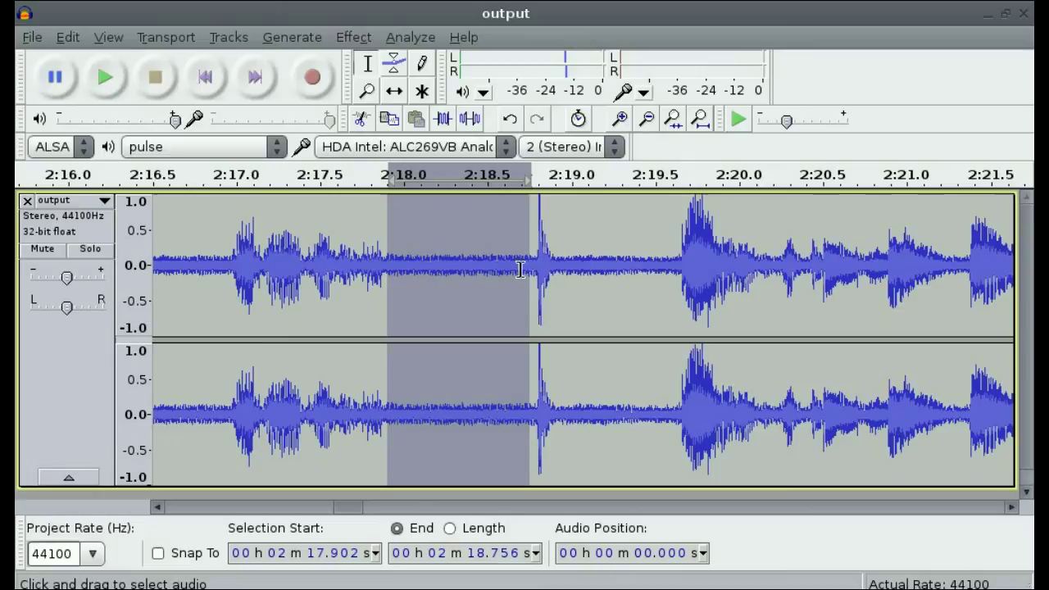
- Apply Noise Removal with default settings to the whole track
{"action": "key", "text": "ctrl+a"}
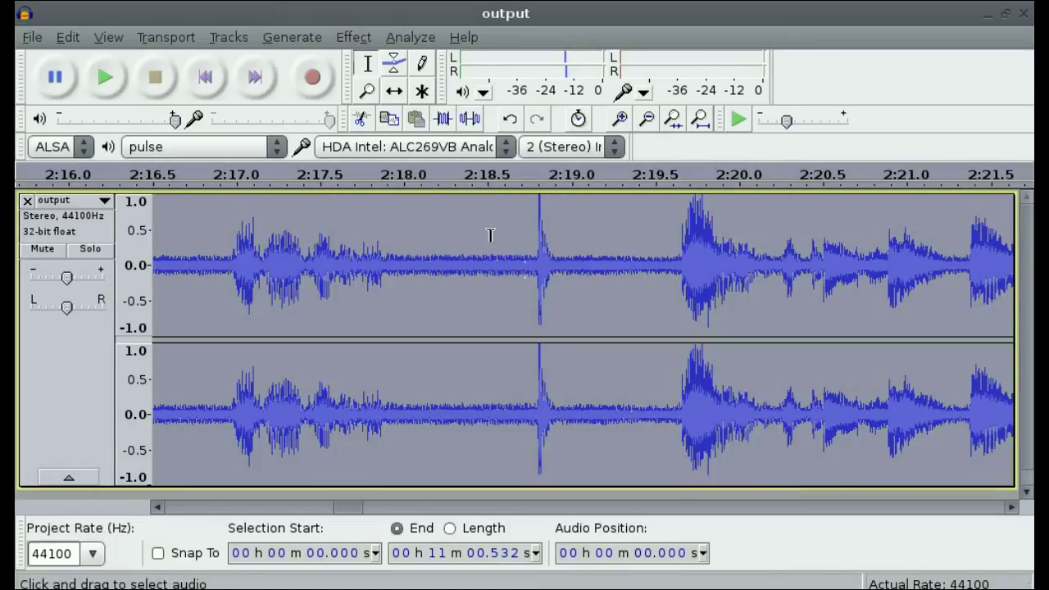
{"action": "left_click", "coordinate": [360, 39]}
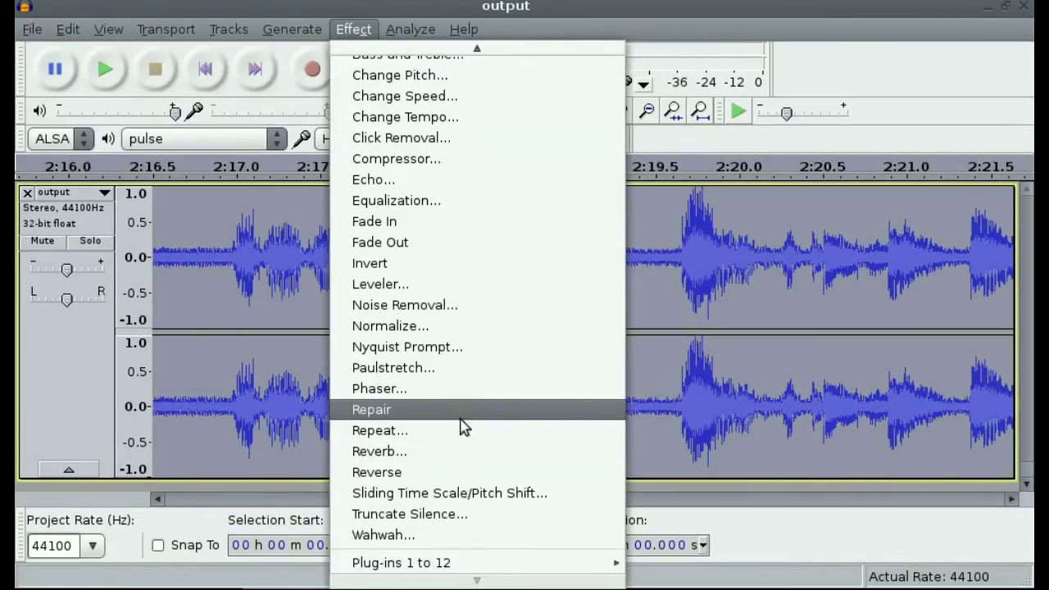
{"action": "left_click", "coordinate": [462, 304]}
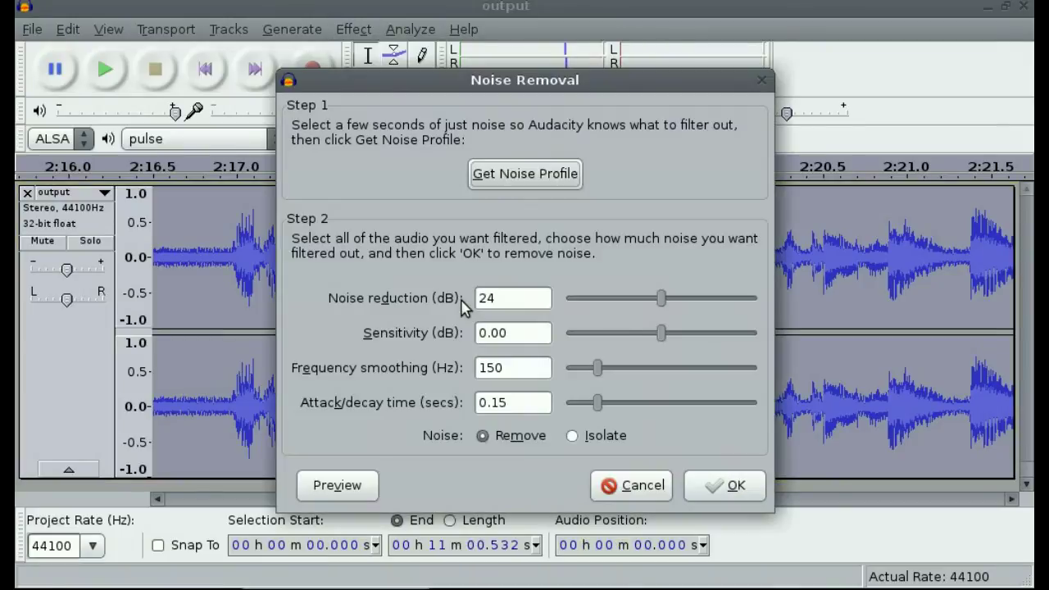
{"action": "left_click", "coordinate": [711, 483]}
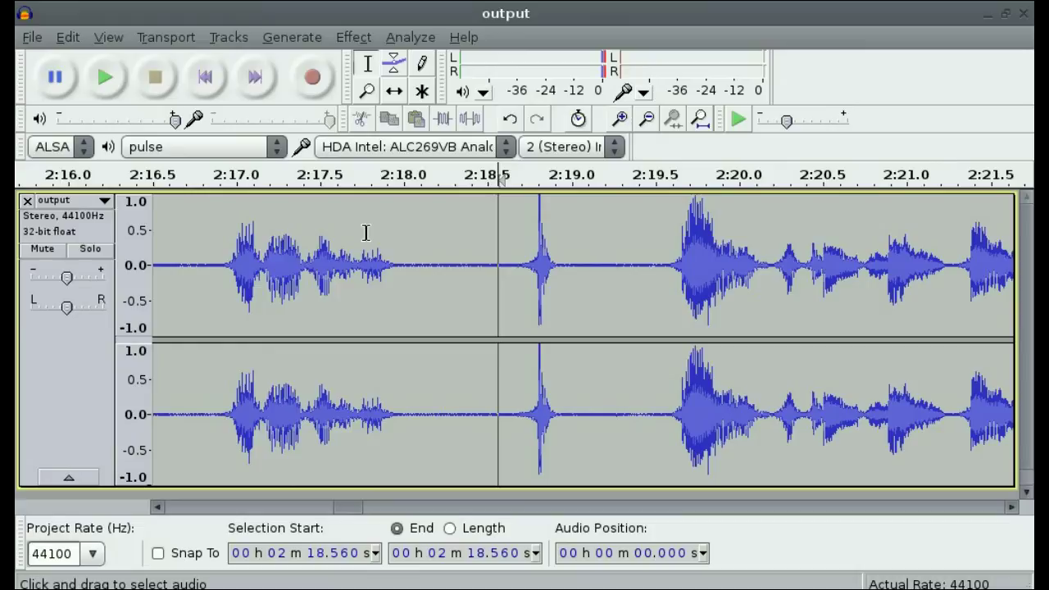
- Export the cleaned audio as an MP3 file named output to the Desktop
{"action": "left_click", "coordinate": [32, 38]}
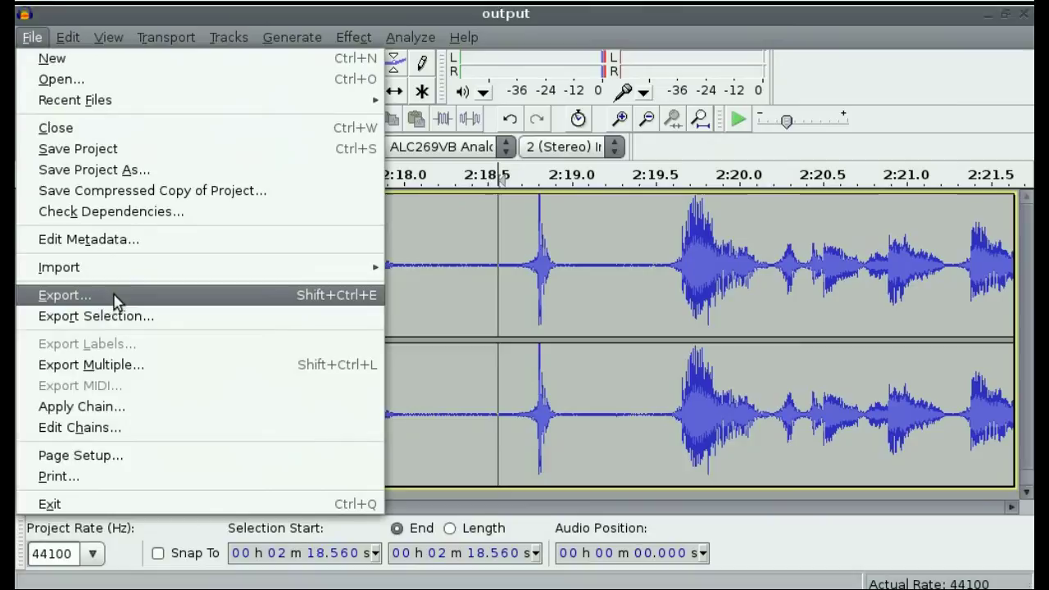
{"action": "left_click", "coordinate": [112, 295]}
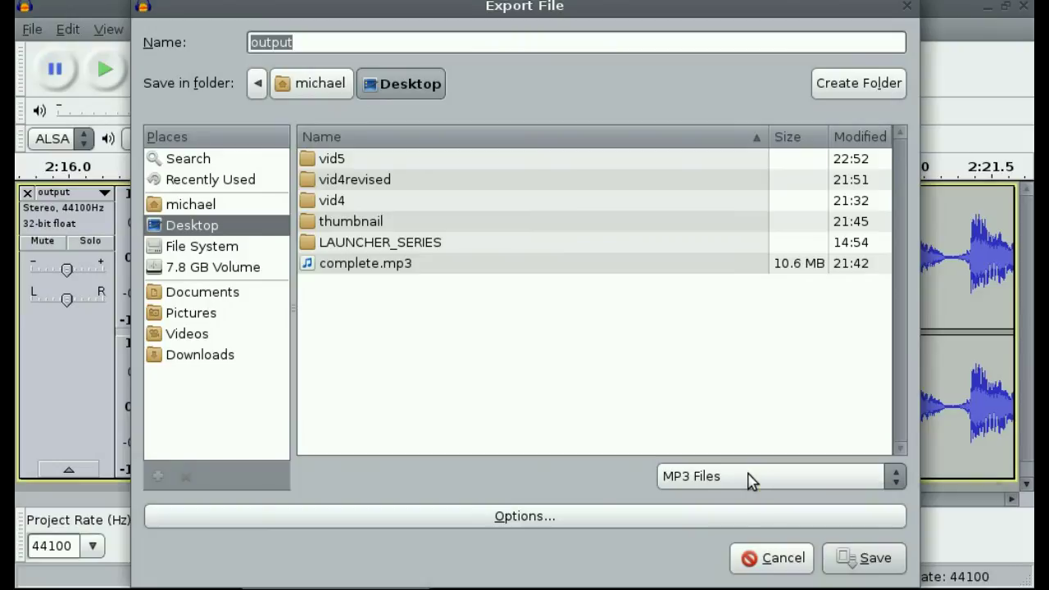
{"action": "left_click", "coordinate": [751, 481]}
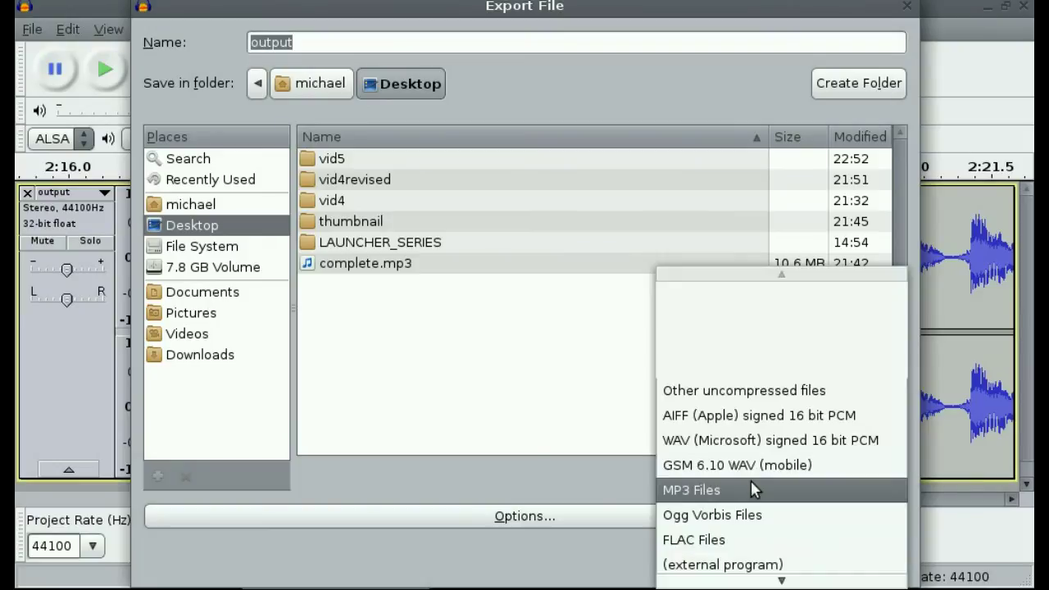
{"action": "left_click", "coordinate": [665, 491]}
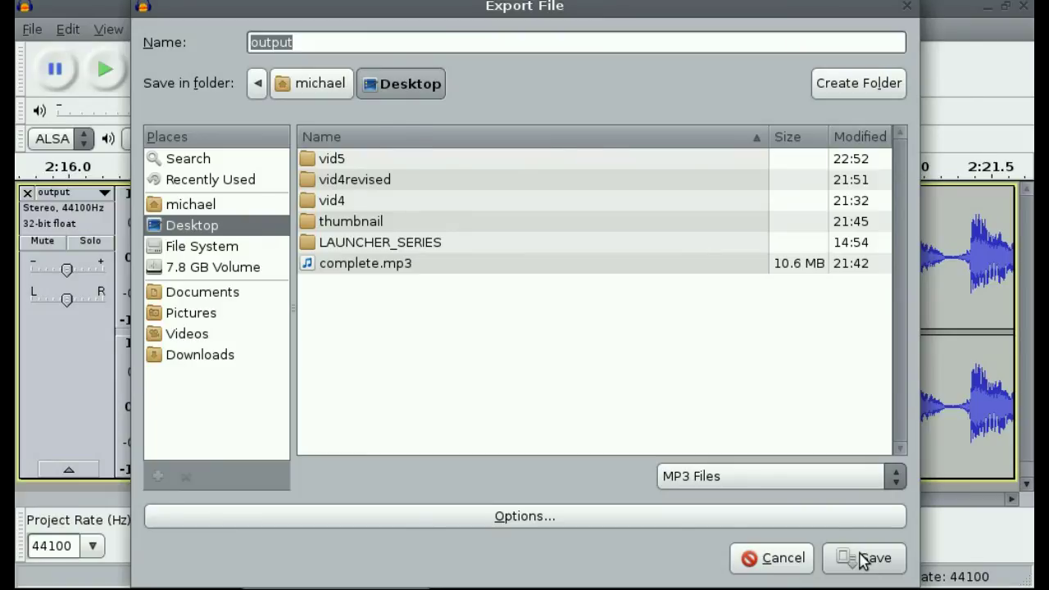
{"action": "left_click", "coordinate": [865, 559]}
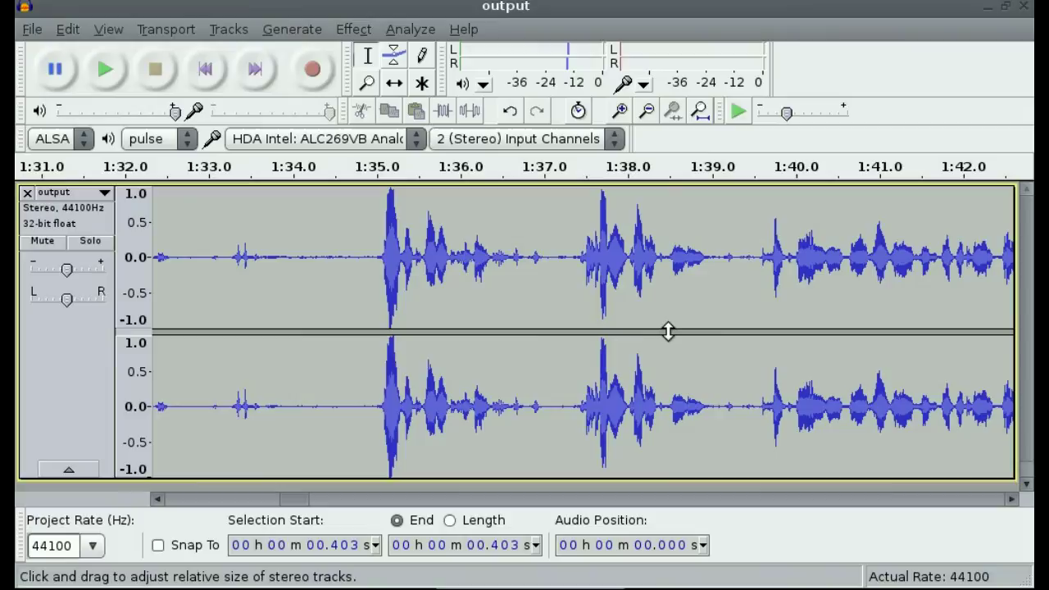
- Mute the TOMODIFY.ogg clip's own audio in Track 2 of the OpenShot timeline
{"action": "key", "text": "ctrl+alt+Left"}
{"action": "key", "text": "ctrl+alt+Left"}
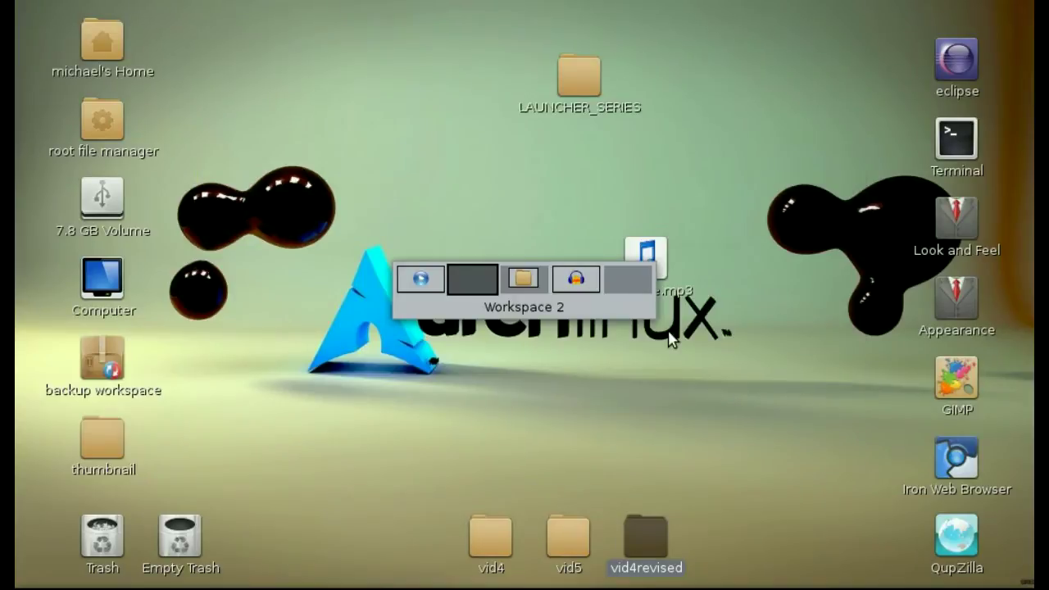
{"action": "key", "text": "ctrl+alt+Left"}
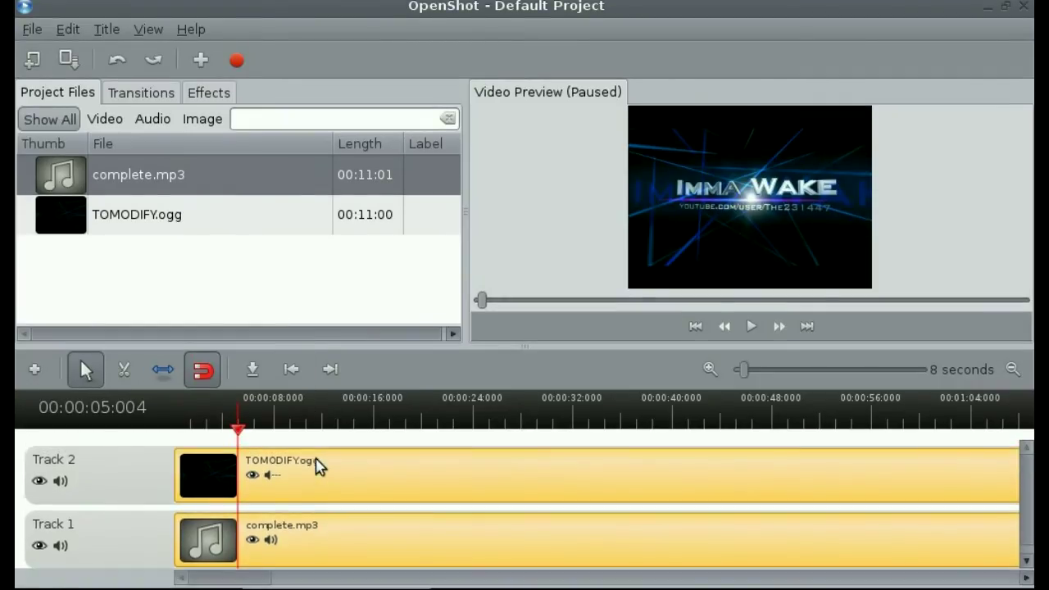
{"action": "left_click", "coordinate": [272, 476]}
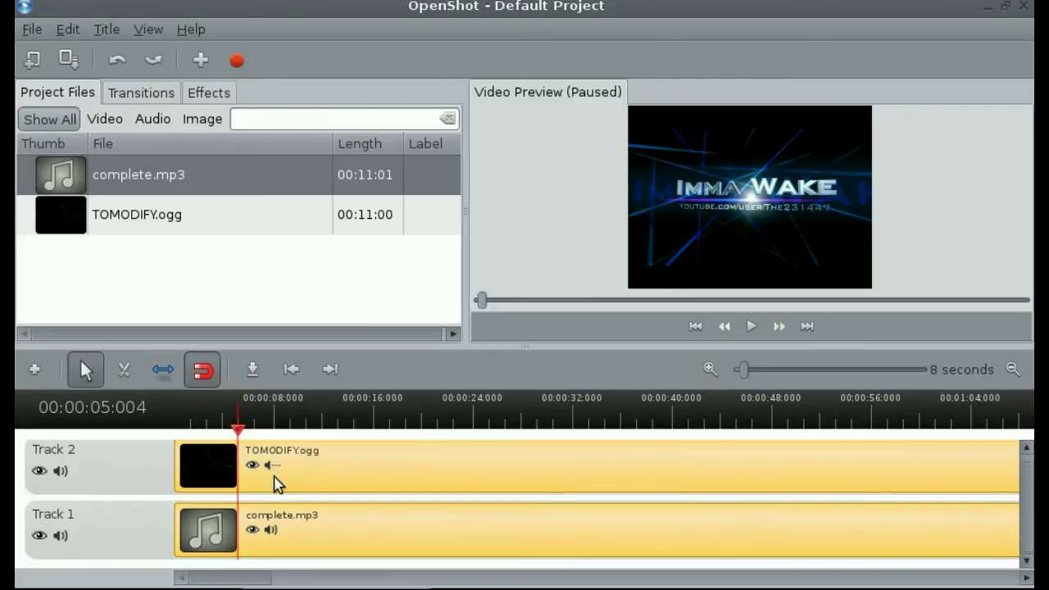